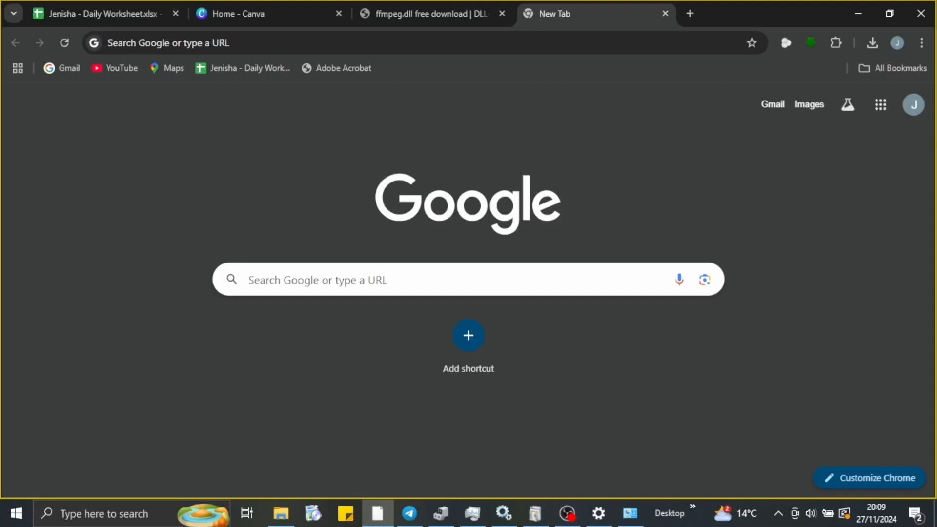
# Open the browser's System settings page to check the graphics acceleration option.
pyautogui.click(922, 44)
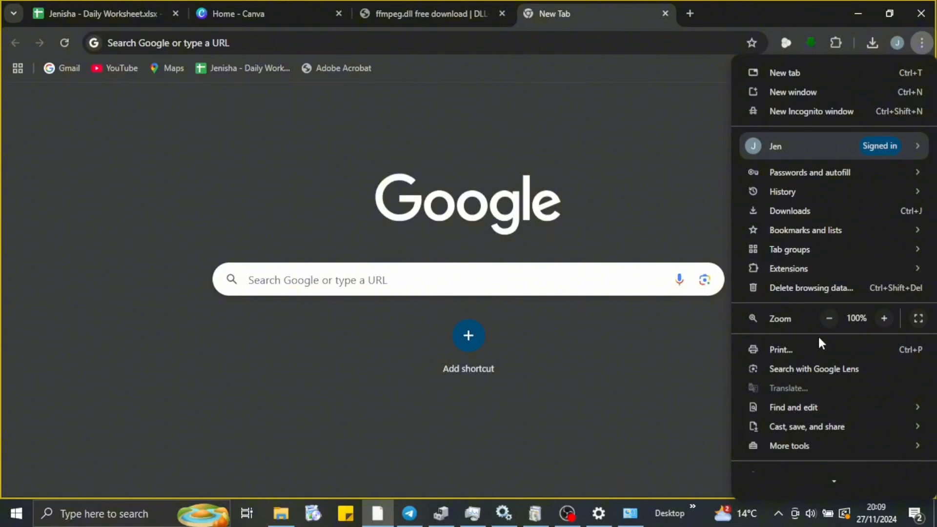
pyautogui.scroll(-1, 818, 336)
pyautogui.click(774, 461)
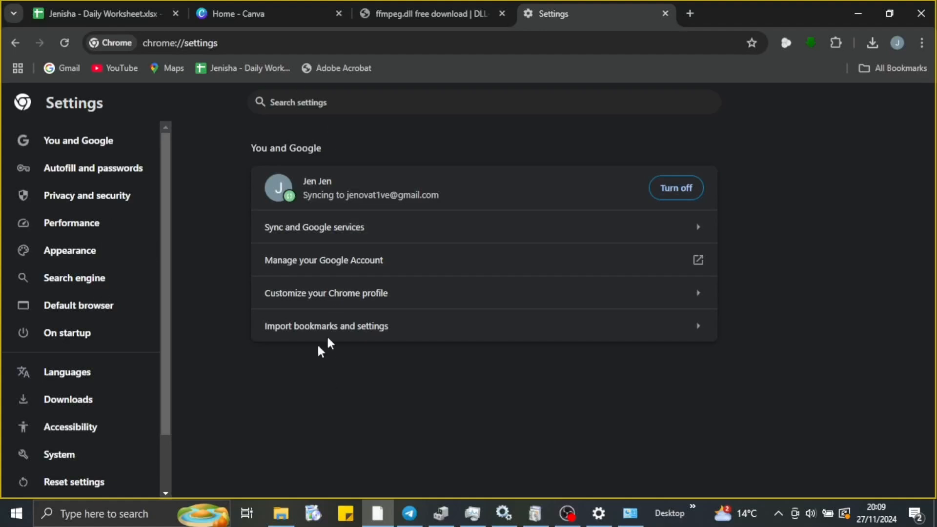
pyautogui.click(79, 453)
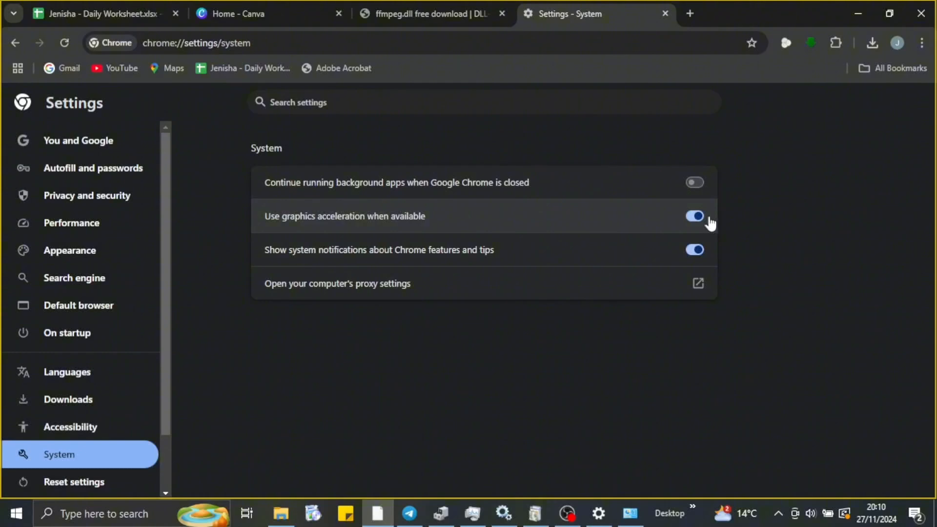
# Open the confirmation for restoring settings to their original defaults and cancel it.
pyautogui.click(105, 480)
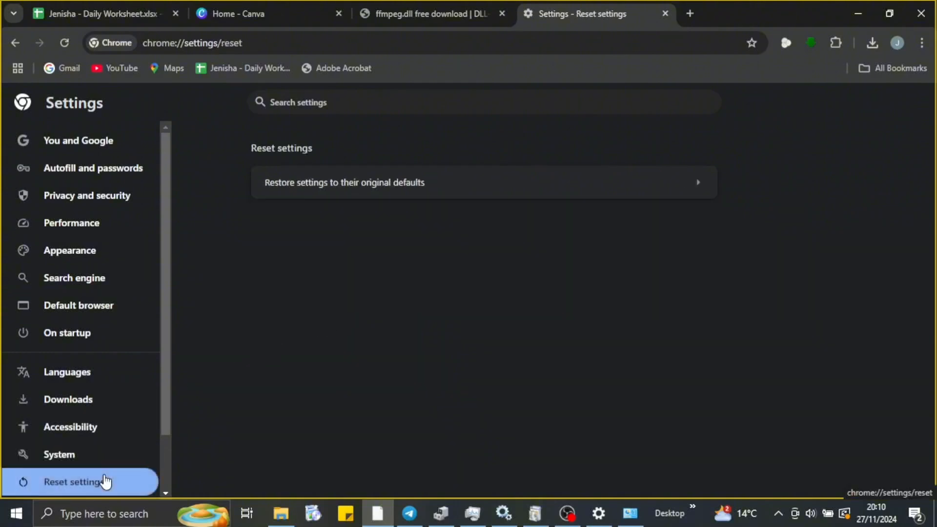
pyautogui.click(362, 198)
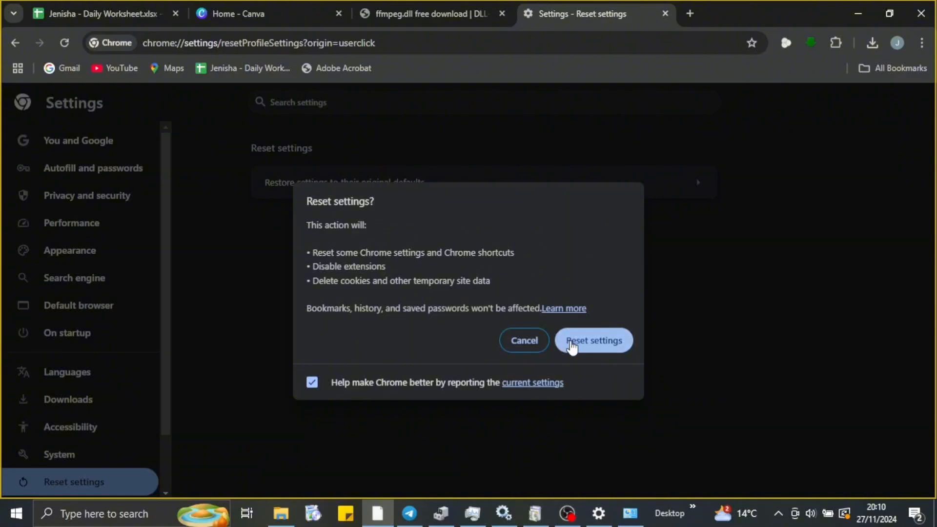
pyautogui.click(523, 341)
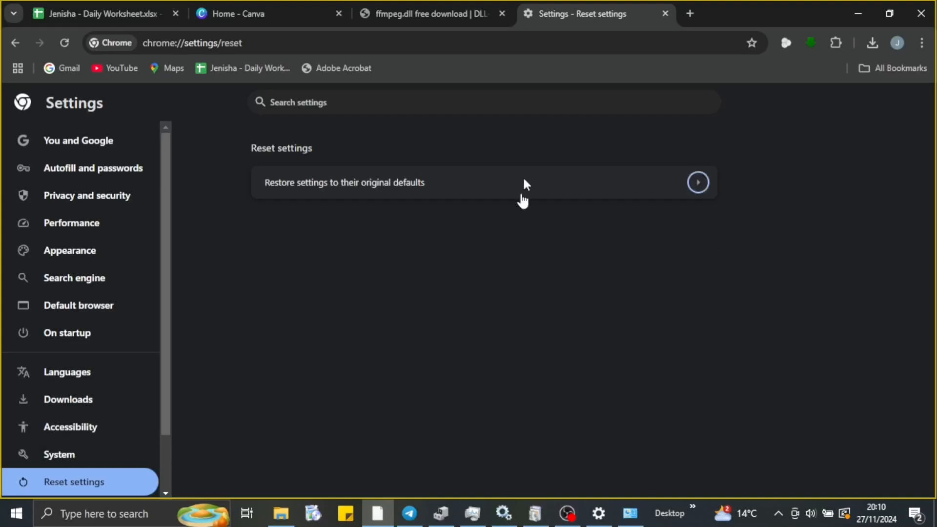
# Open the browser's extensions management page.
pyautogui.click(922, 43)
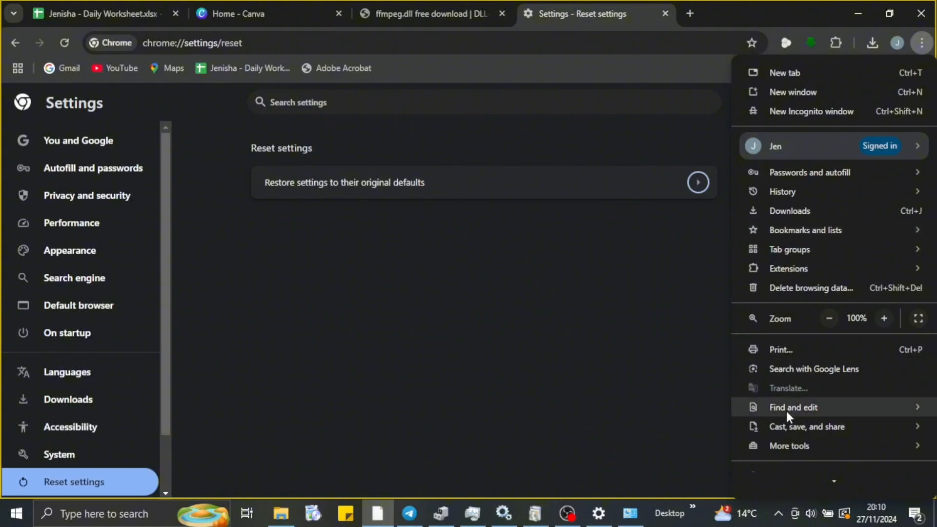
pyautogui.moveTo(787, 412)
pyautogui.moveTo(780, 445)
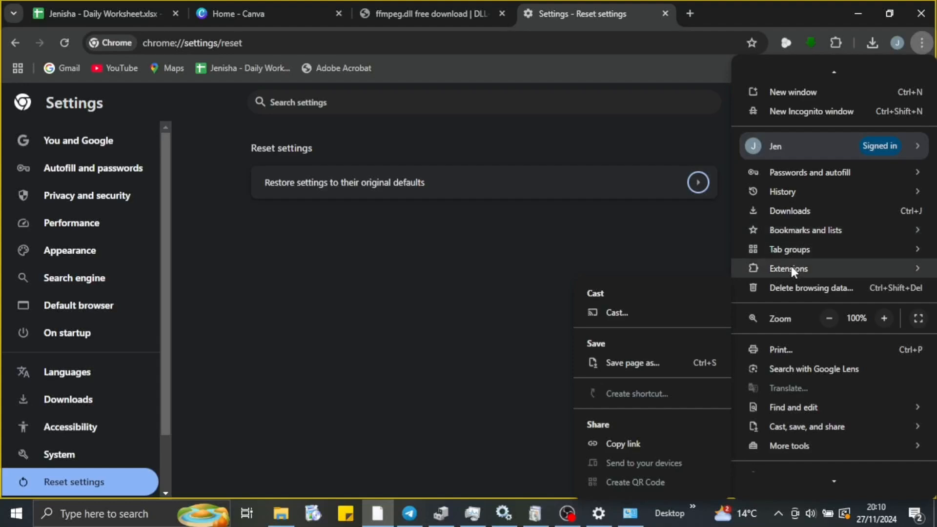
pyautogui.moveTo(791, 269)
pyautogui.click(709, 269)
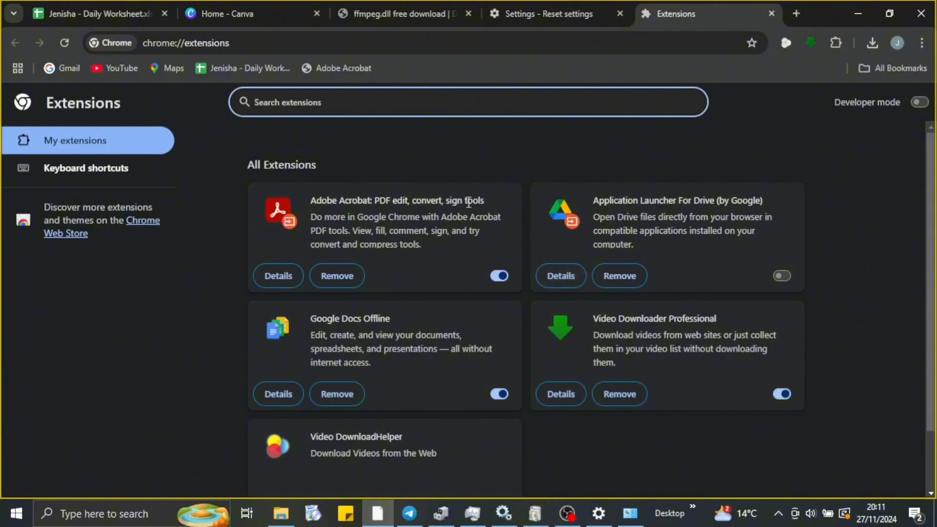
pyautogui.click(494, 150)
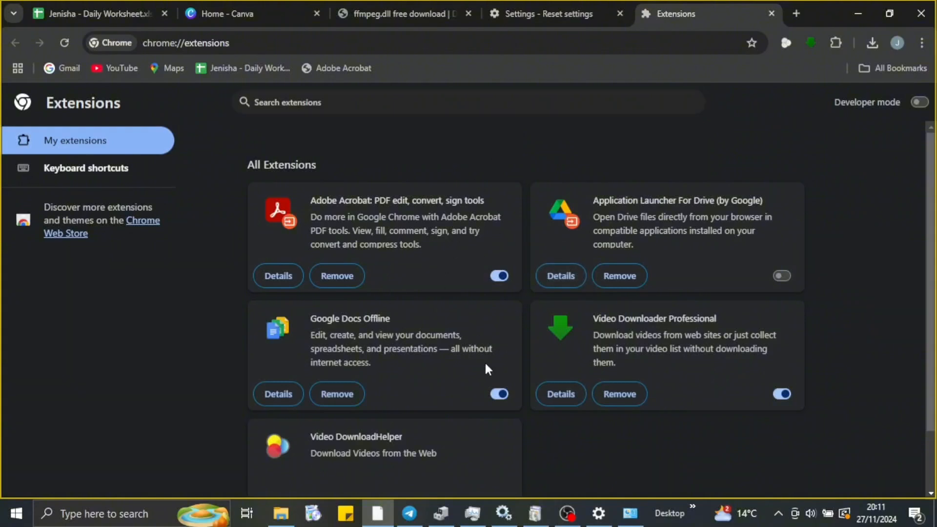
# Remove the Video DownloadHelper and Video Downloader Professional extensions.
pyautogui.scroll(-3, 485, 364)
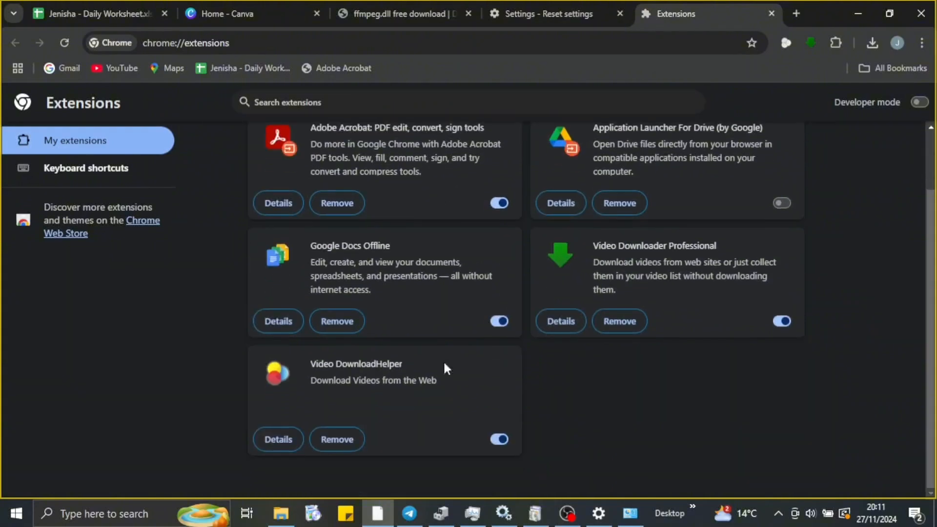
pyautogui.click(336, 442)
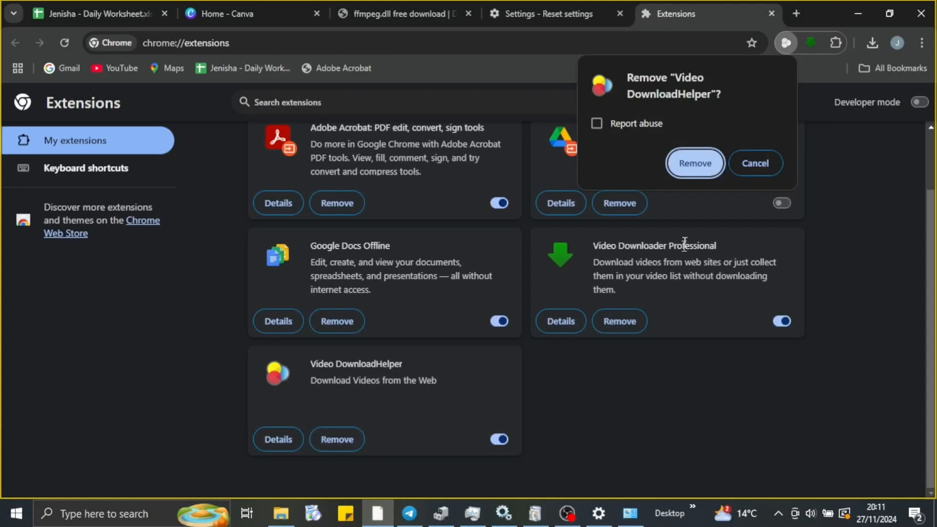
pyautogui.click(704, 160)
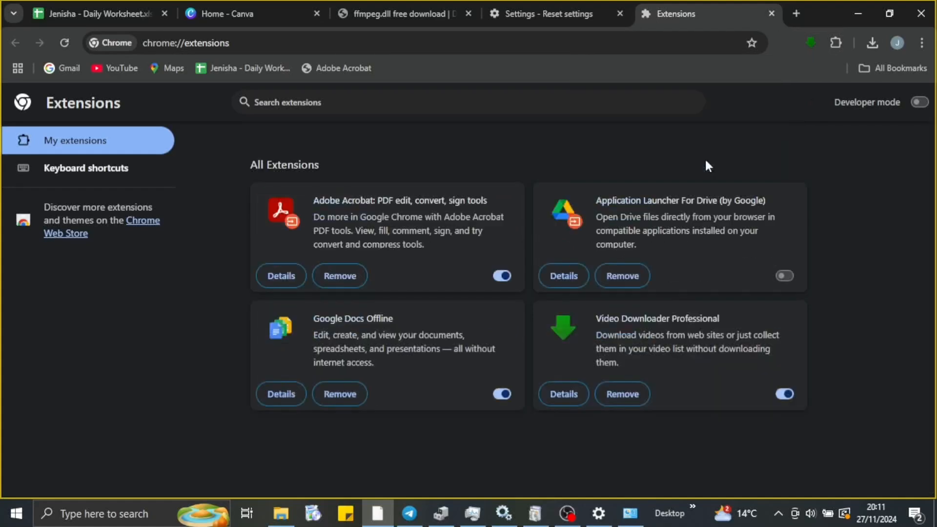
pyautogui.click(619, 392)
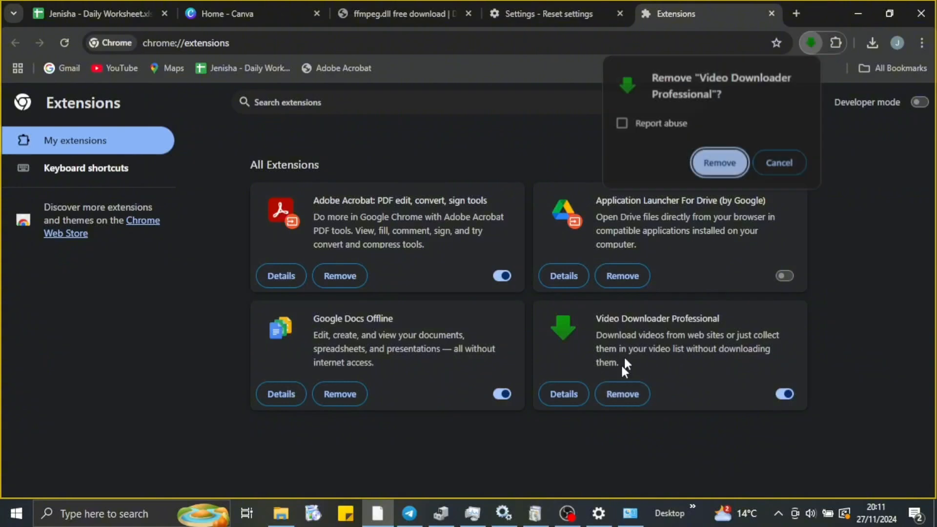
pyautogui.click(698, 171)
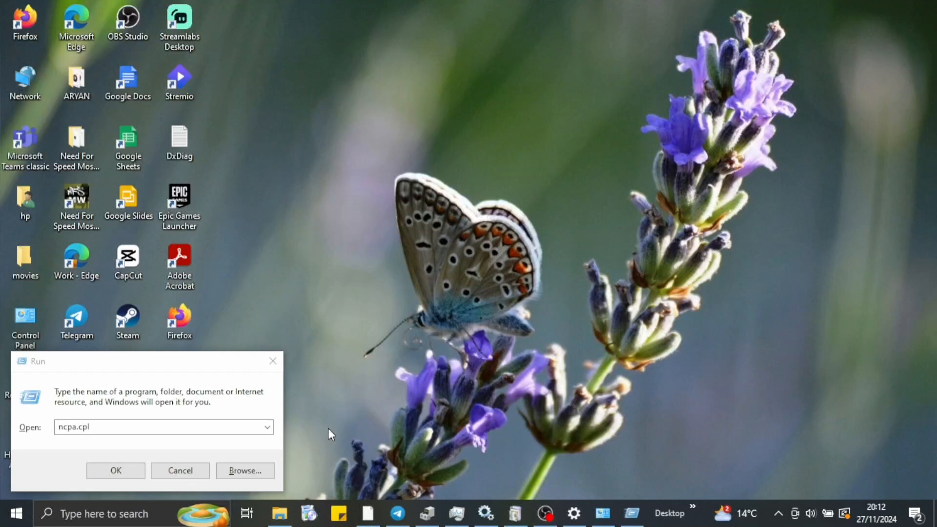
# Run ncpa.cpl to open Windows Network Connections and open the properties of the WiFi connection.
pyautogui.click(119, 471)
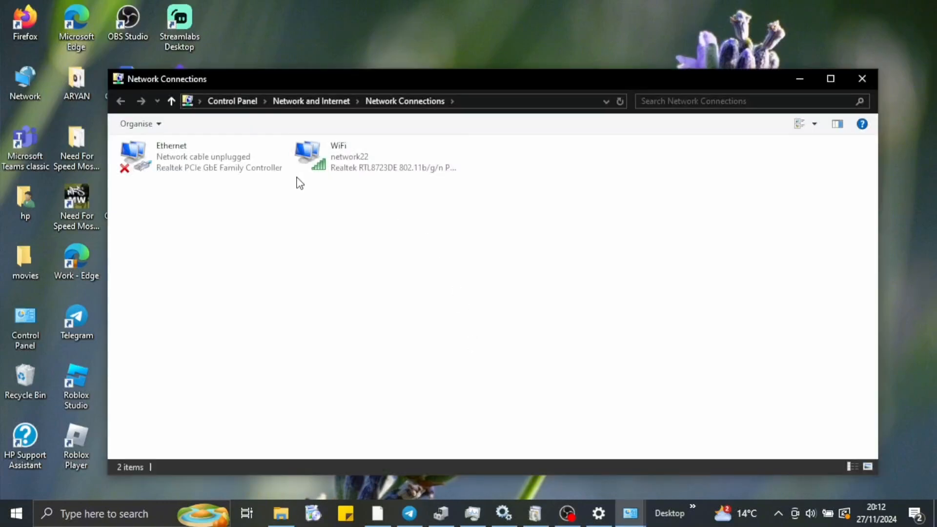
pyautogui.click(339, 159)
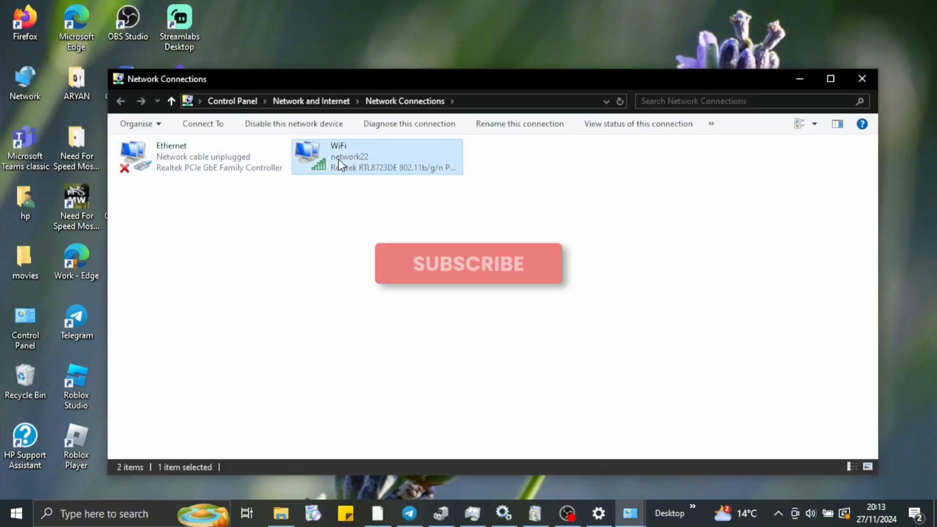
pyautogui.rightClick(338, 160)
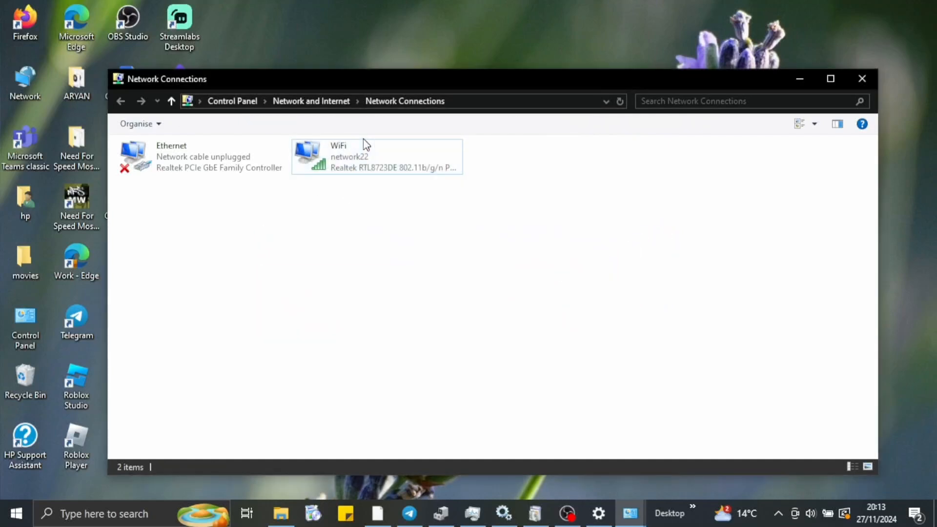
pyautogui.rightClick(360, 157)
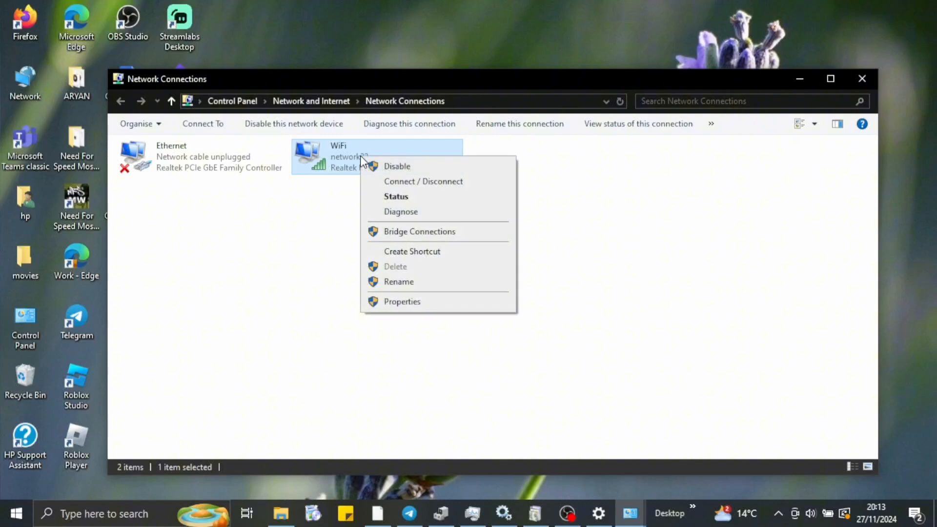
pyautogui.doubleClick(345, 157)
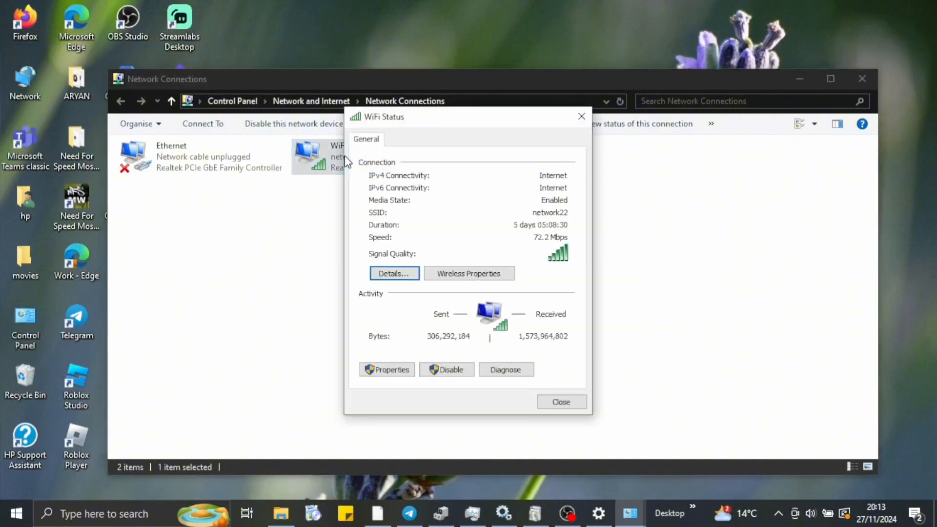
pyautogui.click(399, 372)
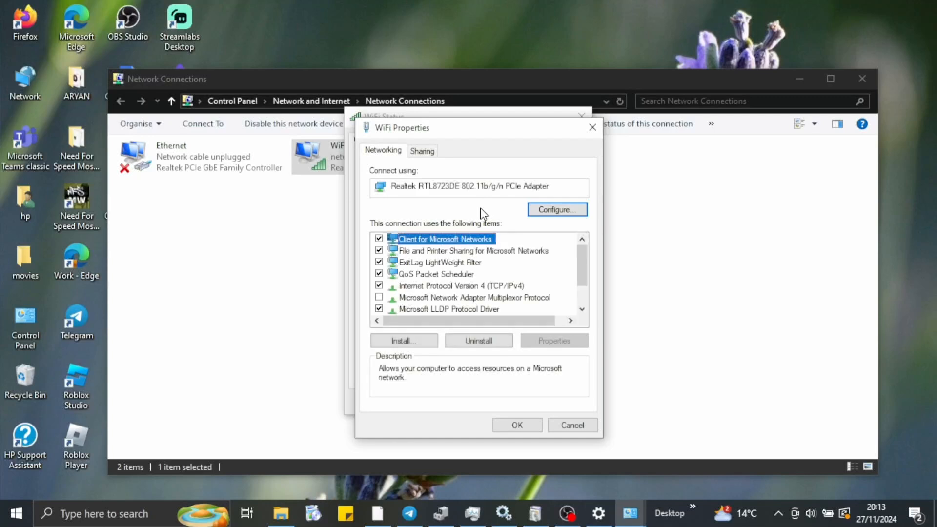
# Switch the WiFi connection's Internet Protocol Version 4 to manual DNS with 8.8.8.8 as the preferred server.
pyautogui.click(414, 289)
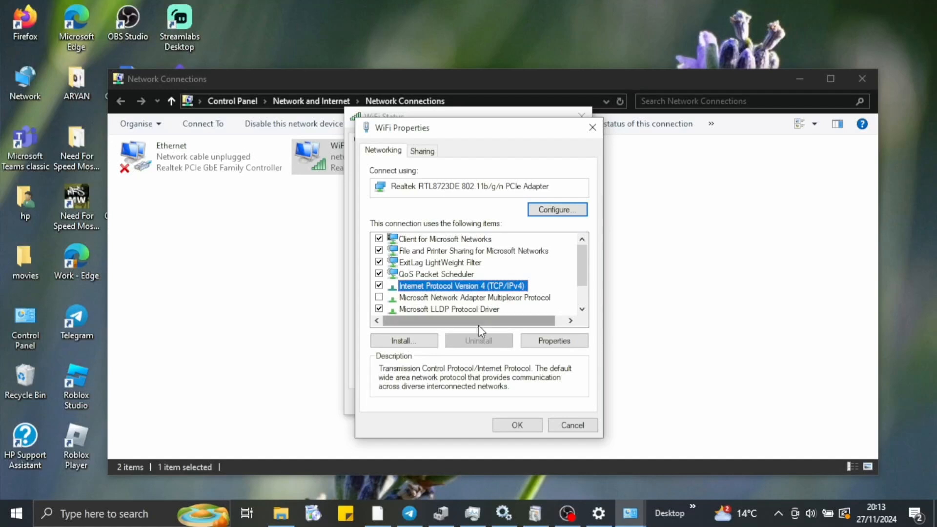
pyautogui.click(532, 344)
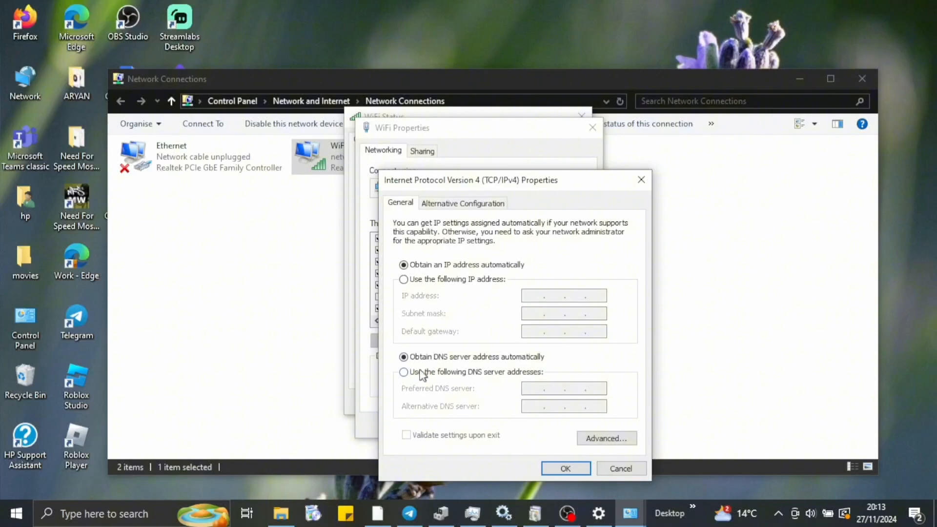
pyautogui.click(403, 372)
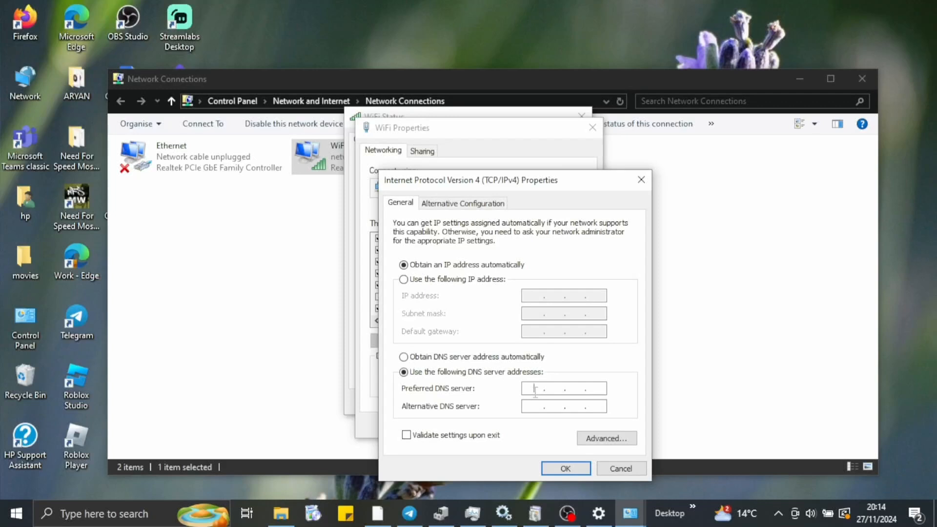
pyautogui.write('8')
pyautogui.write('8')
pyautogui.write('8')
pyautogui.write('8')
pyautogui.press('Return')
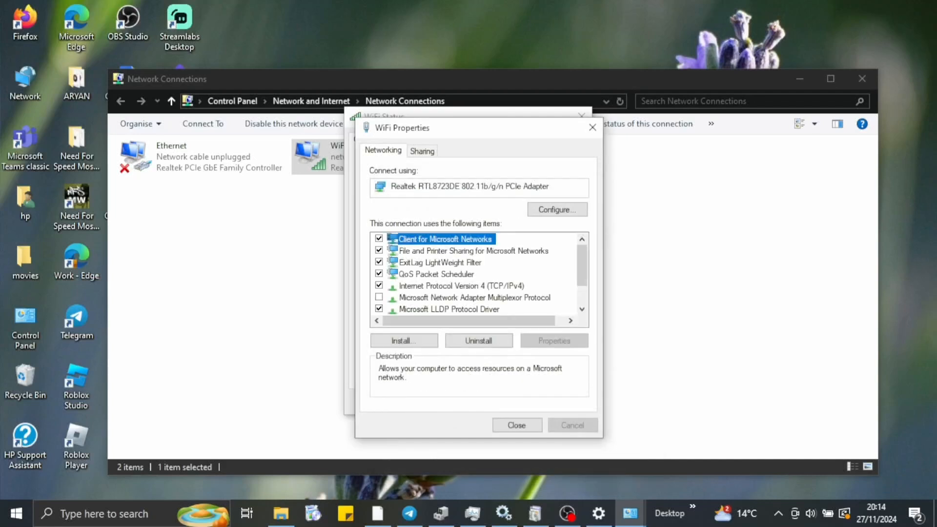
# Set the IPv4 alternative DNS server to 8.8.4.4 and close all network windows.
pyautogui.doubleClick(494, 287)
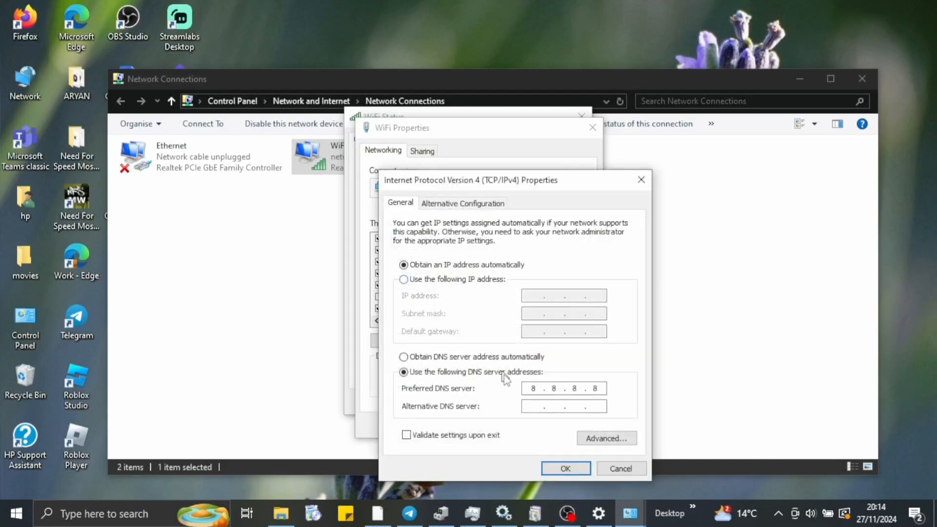
pyautogui.click(533, 407)
pyautogui.write('8.8.4.4')
pyautogui.click(575, 471)
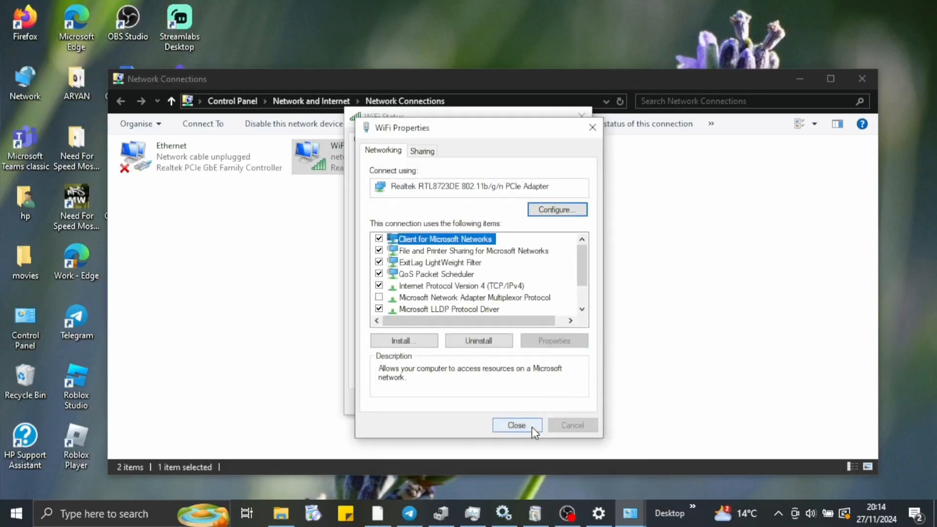
pyautogui.click(533, 428)
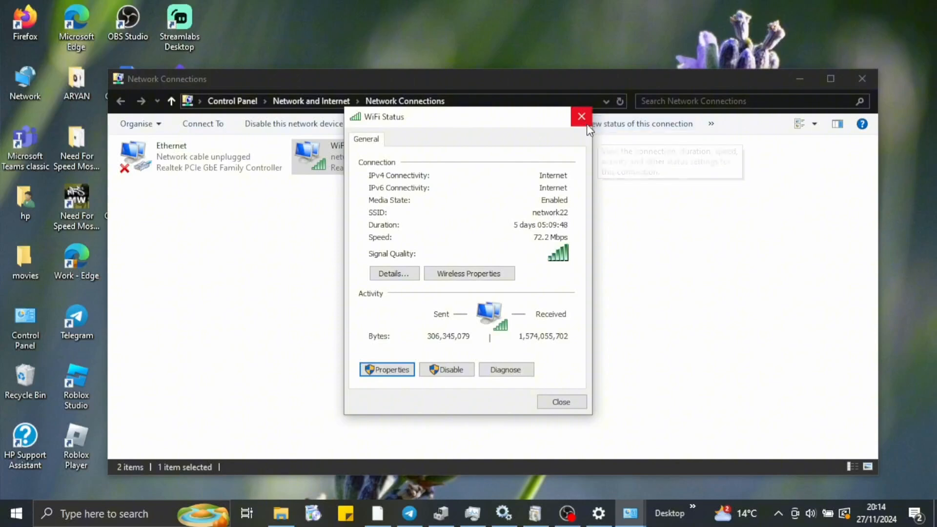
pyautogui.click(584, 120)
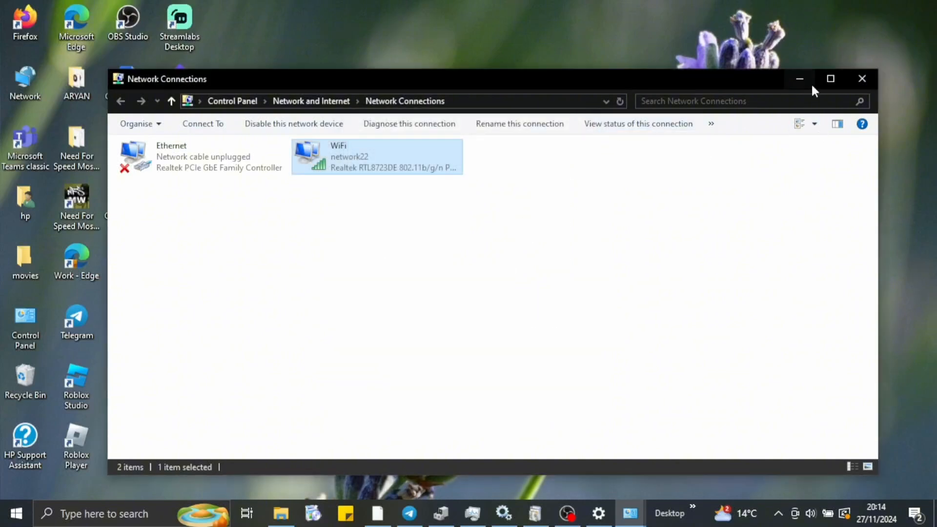
pyautogui.click(859, 91)
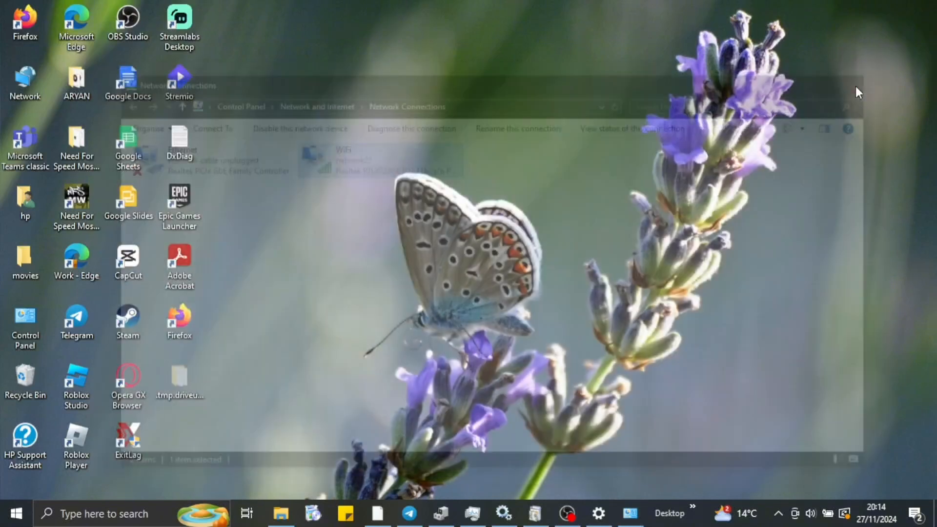